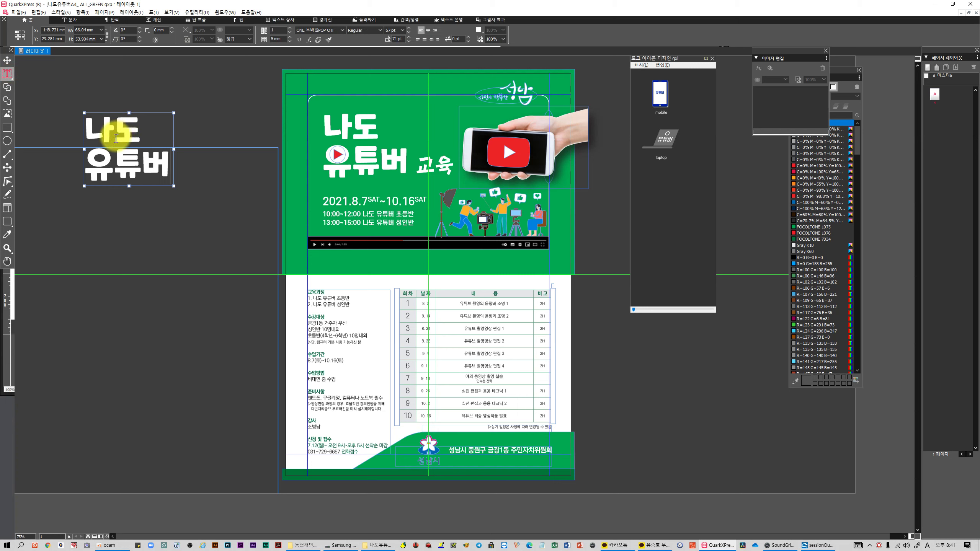
Convert the entire 나도 유튜버 text box on the pasteboard to outline boxes and delete the original text box
left_click(8, 64)
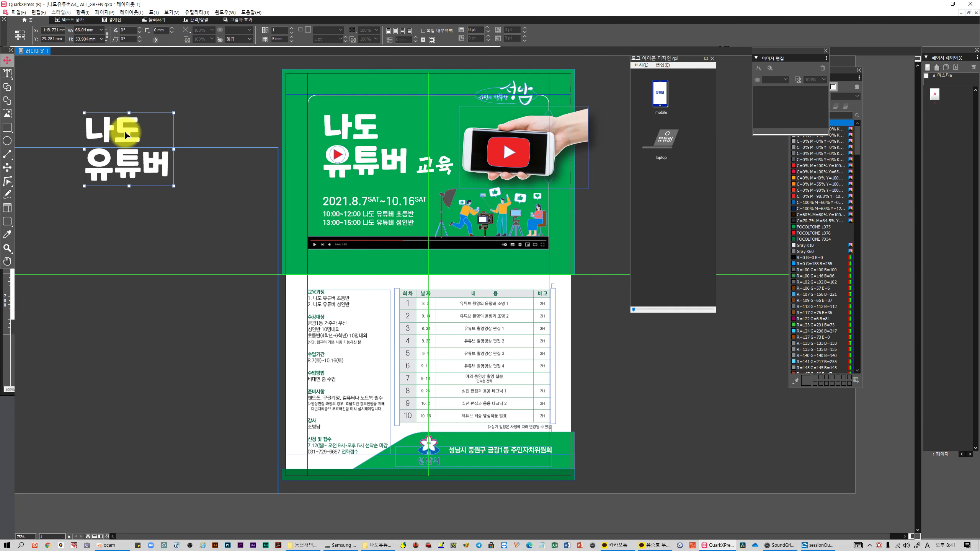
left_click(83, 12)
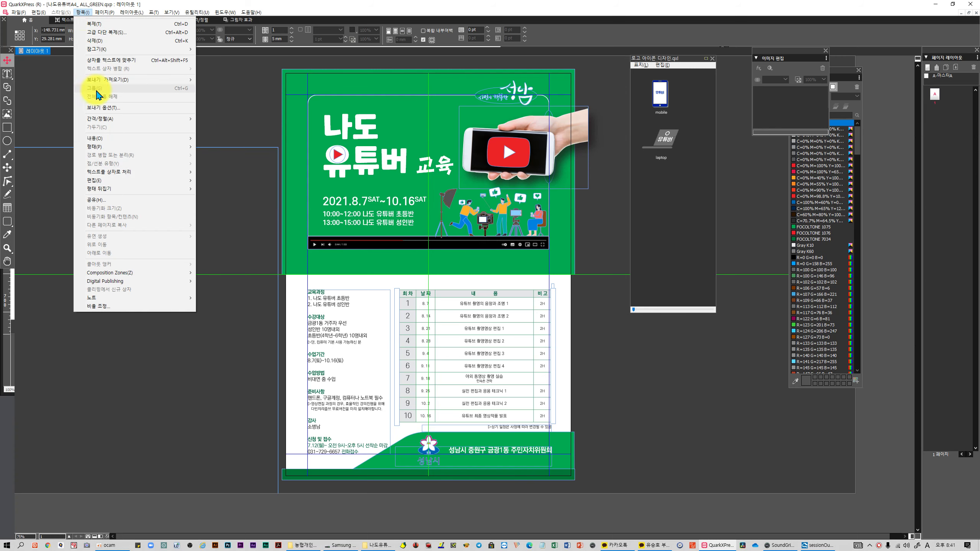
mouse_move(164, 172)
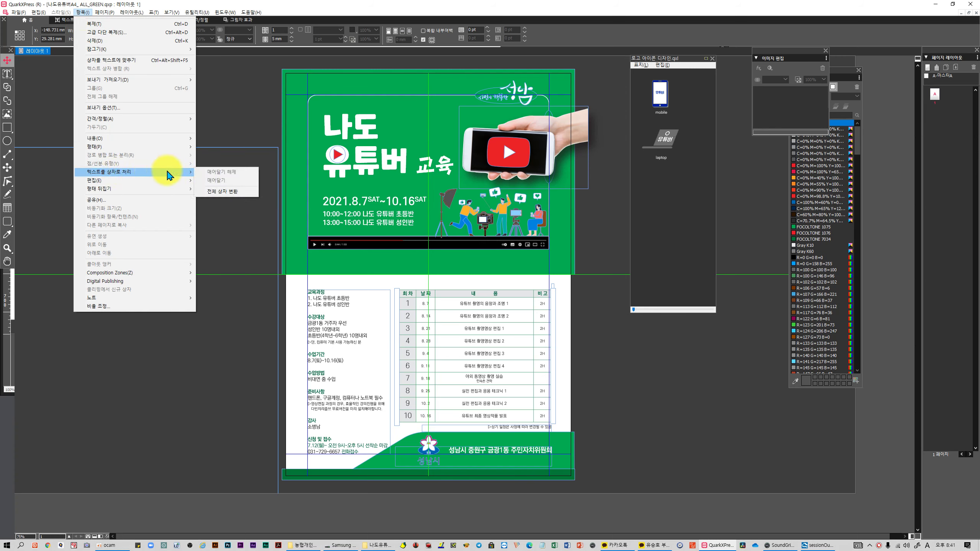
left_click(218, 192)
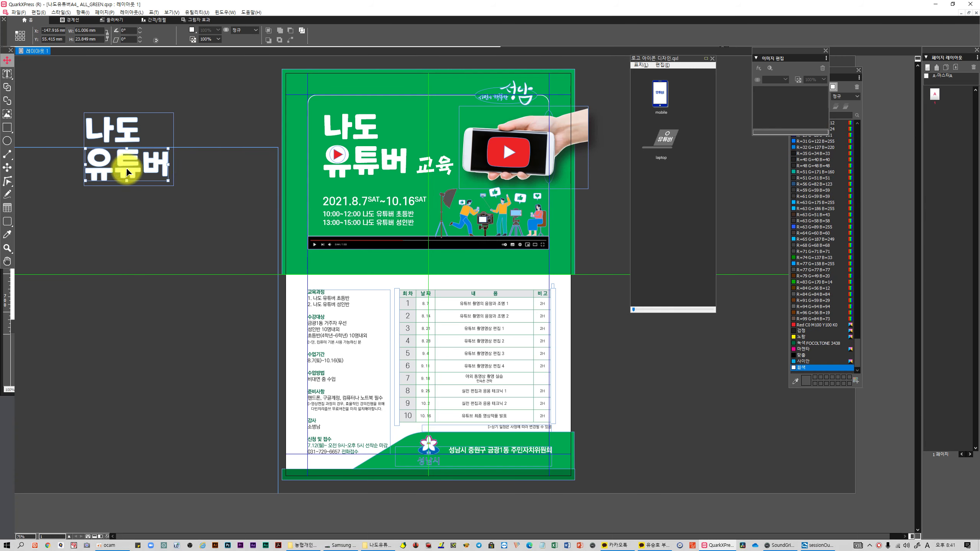
left_click(156, 128)
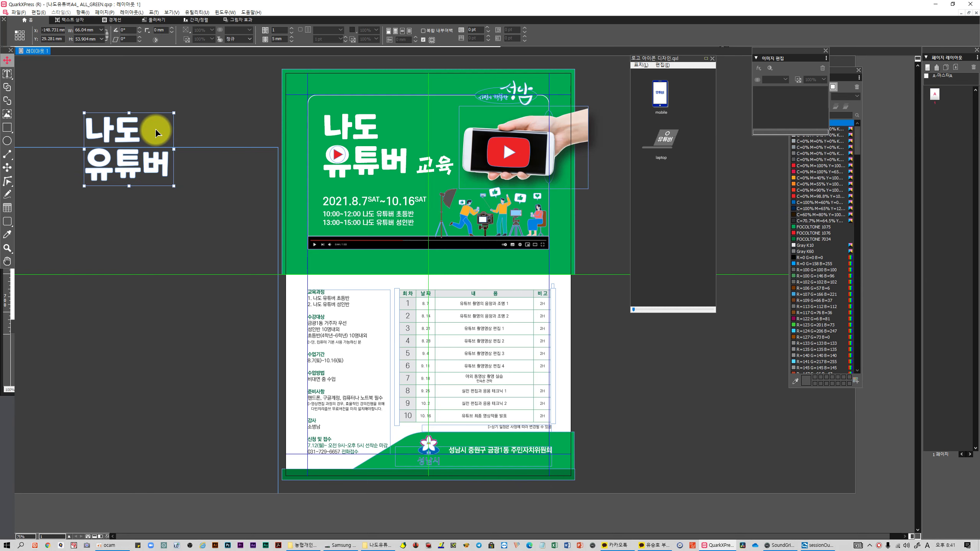
left_click(155, 128)
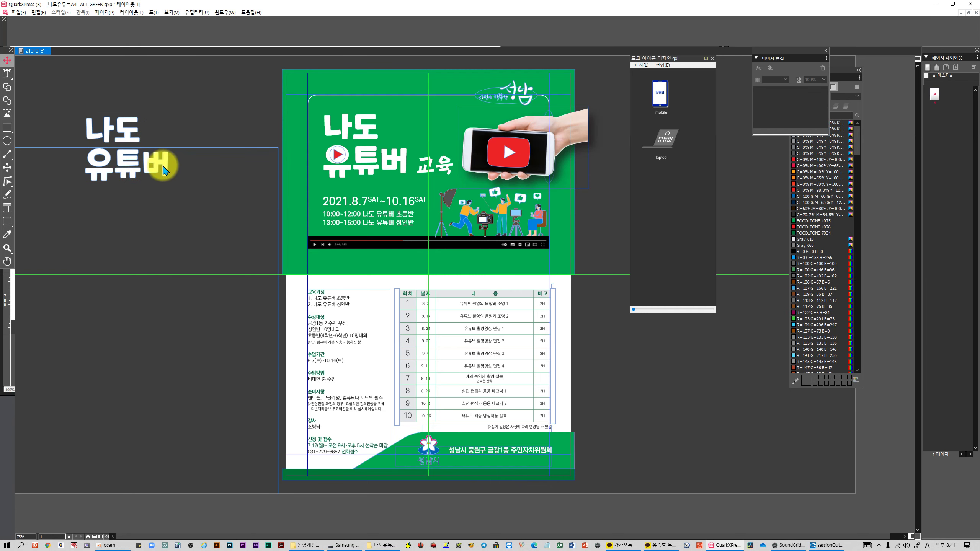
Split the 유튜버 outline on the pasteboard into separate paths, including its inner counters
left_click(123, 166)
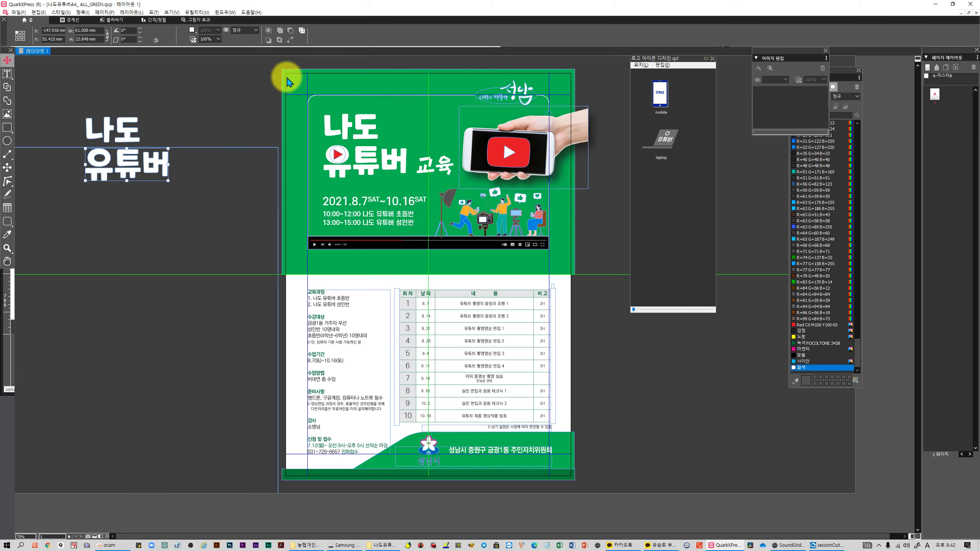
left_click(302, 31)
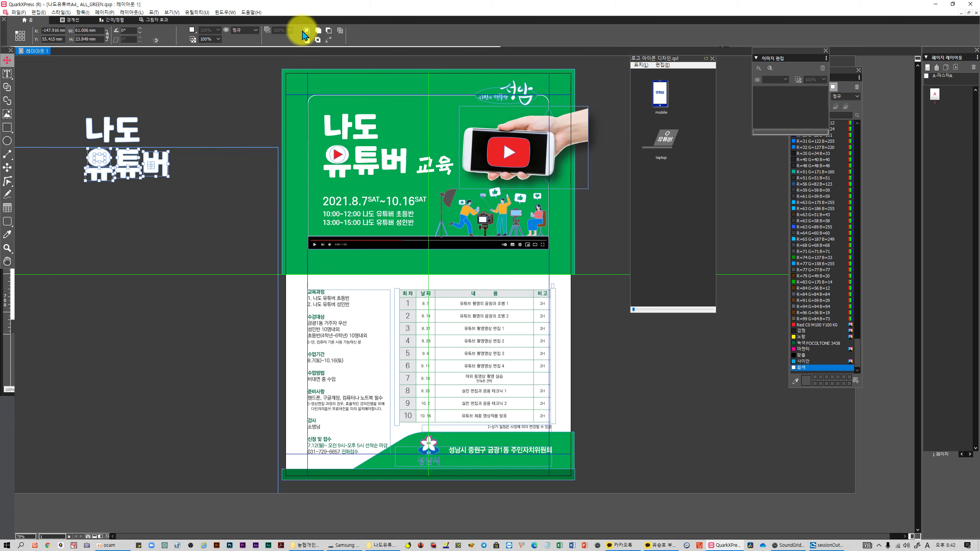
left_click(217, 171)
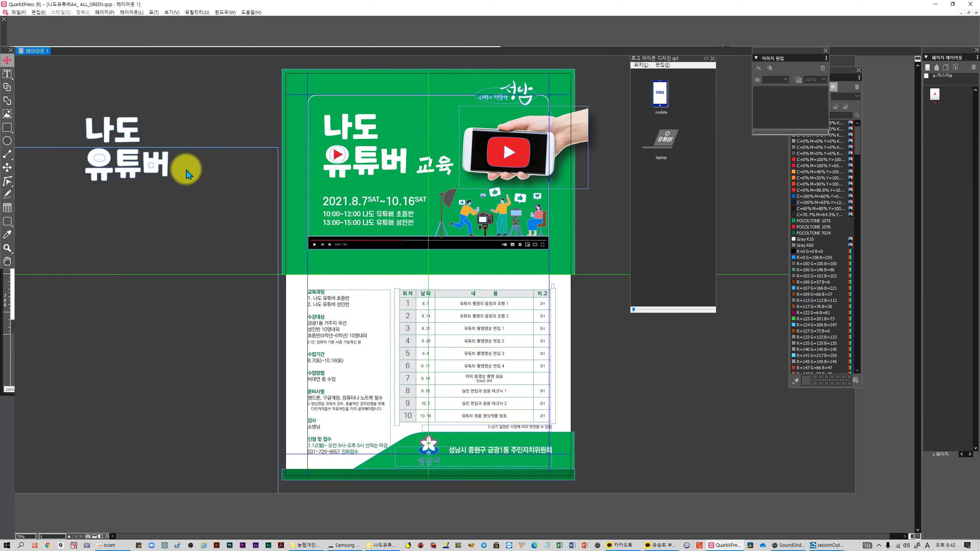
Copy the play icon from the poster title and paste it on the pasteboard just above the outlined 나도
left_click(98, 163)
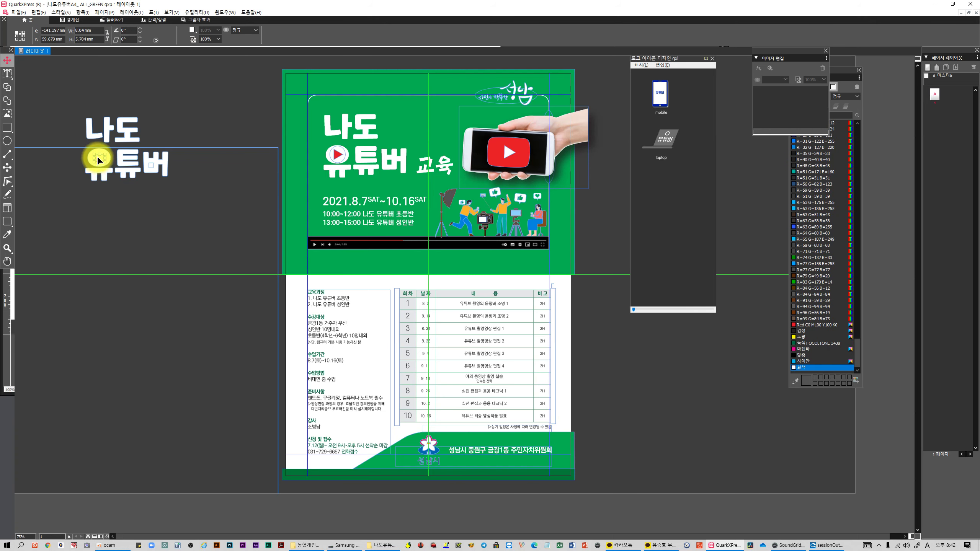
left_click(337, 157)
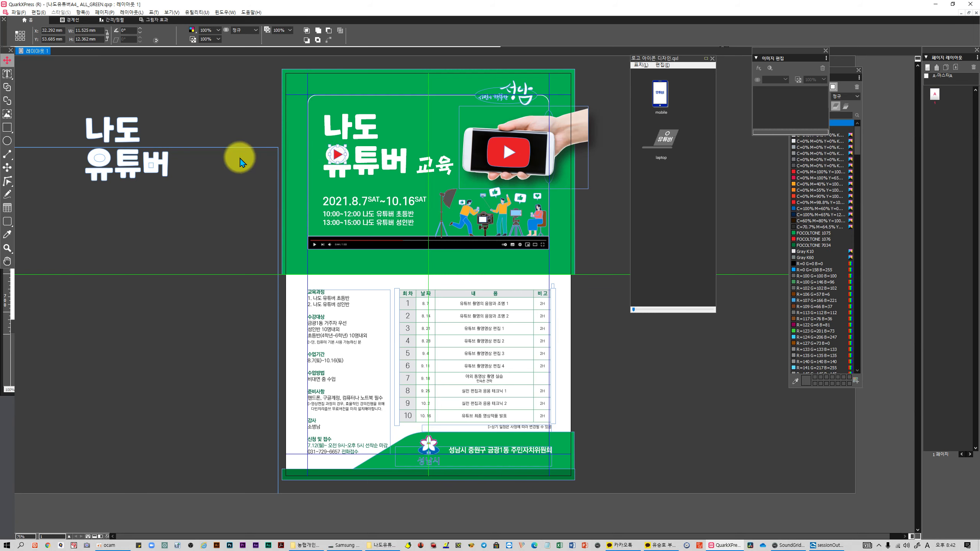
left_click(188, 112)
key("ctrl+v")
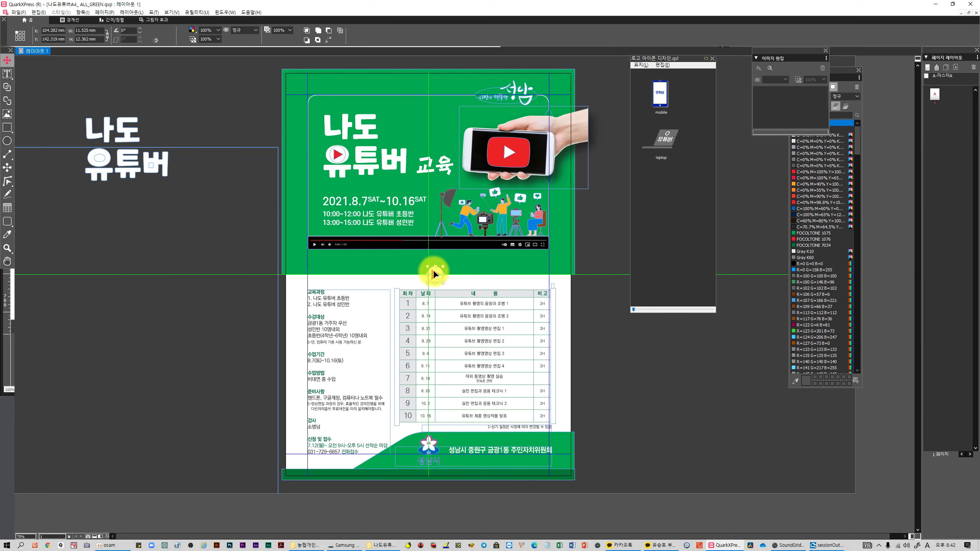
left_click_drag(435, 274, 146, 99)
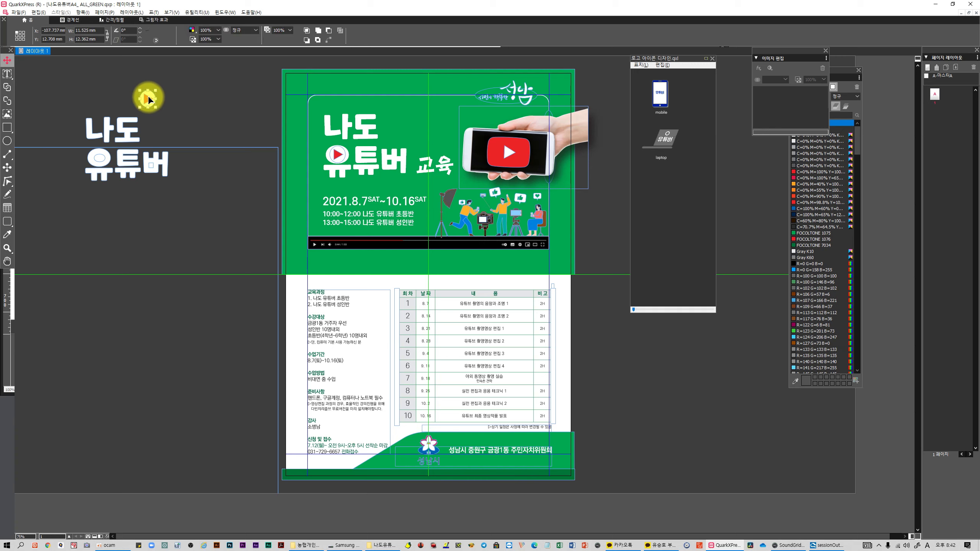
Separate the pasted play icon's red triangle from its white circle and move the triangle beside 나도
key("Delete")
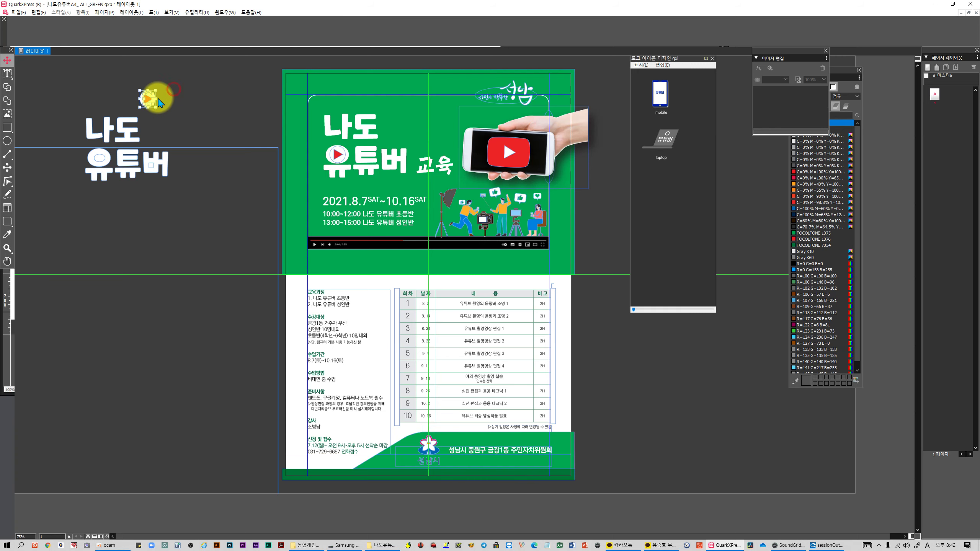
key("ctrl+z")
left_click_drag(144, 96, 170, 126)
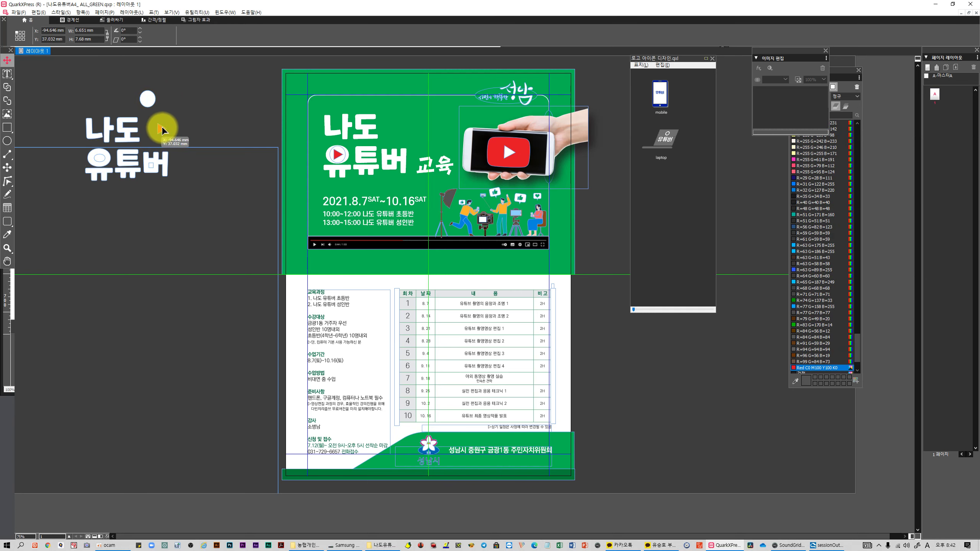
Move the inner ellipse out of the 유 letter and position the red triangle in its place
left_click(99, 160)
mouse_move(99, 160)
left_mouse_down()
mouse_move(206, 122)
mouse_move(99, 159)
left_mouse_up()
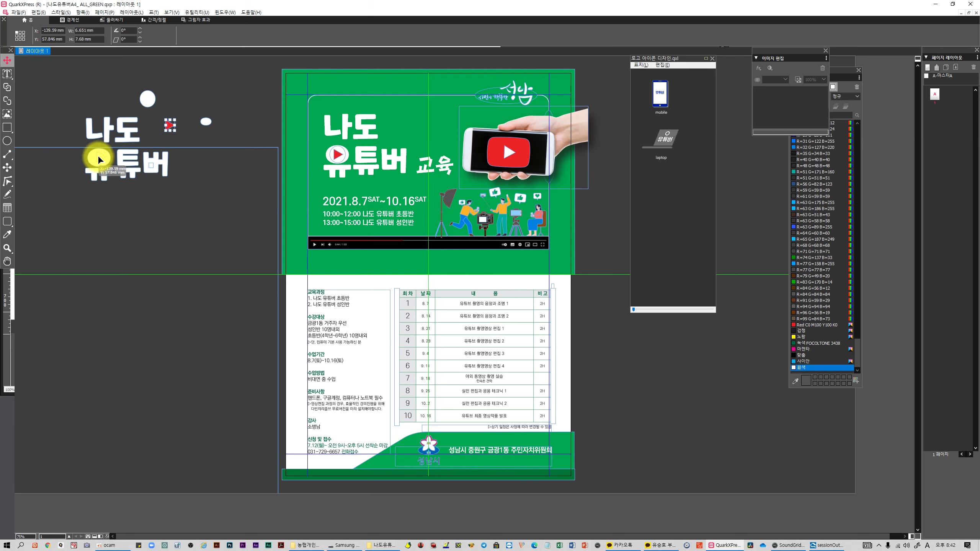
left_click_drag(98, 160, 99, 160)
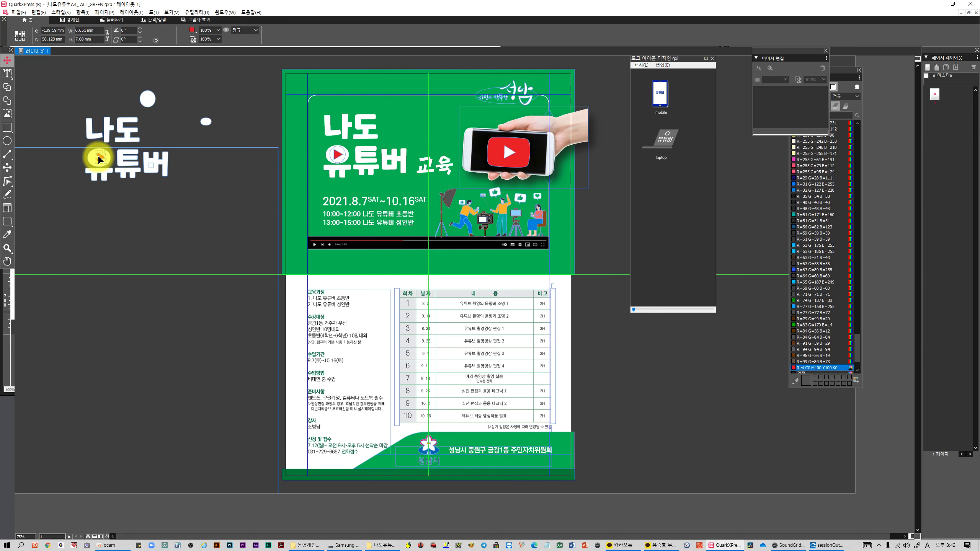
key("Left")
left_click(179, 110)
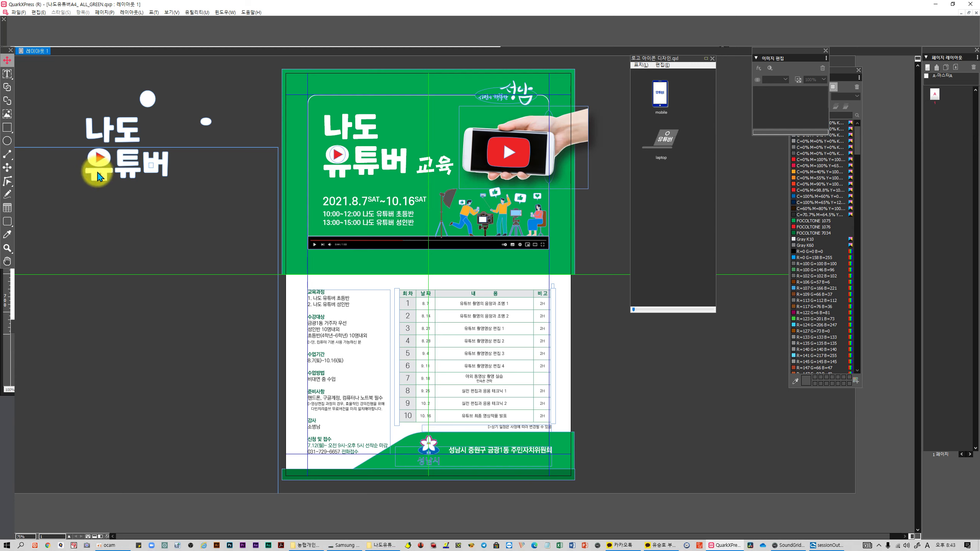
Merge the 버 letter with its inner square using the exclusive-or (배타적 합) operation so the counter is cut out
left_click(153, 170)
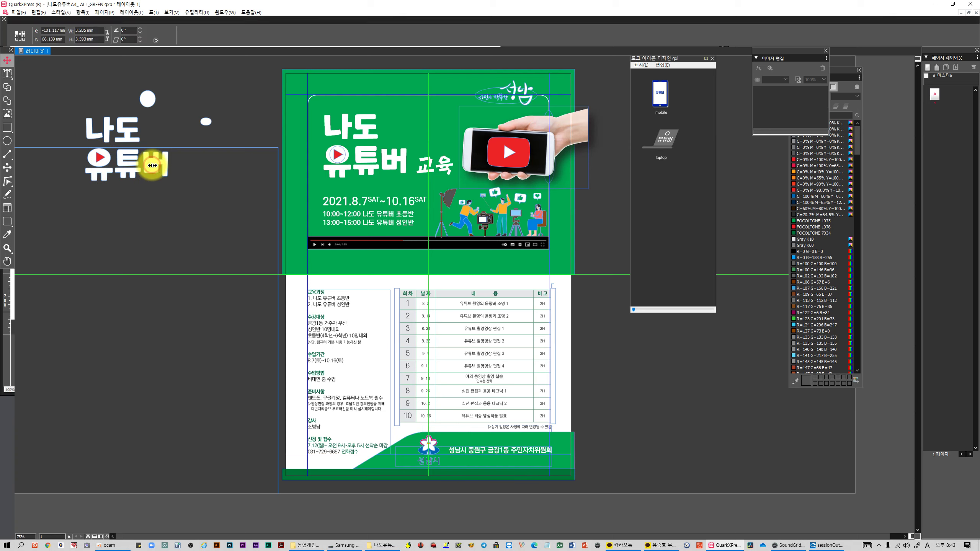
left_click(183, 176)
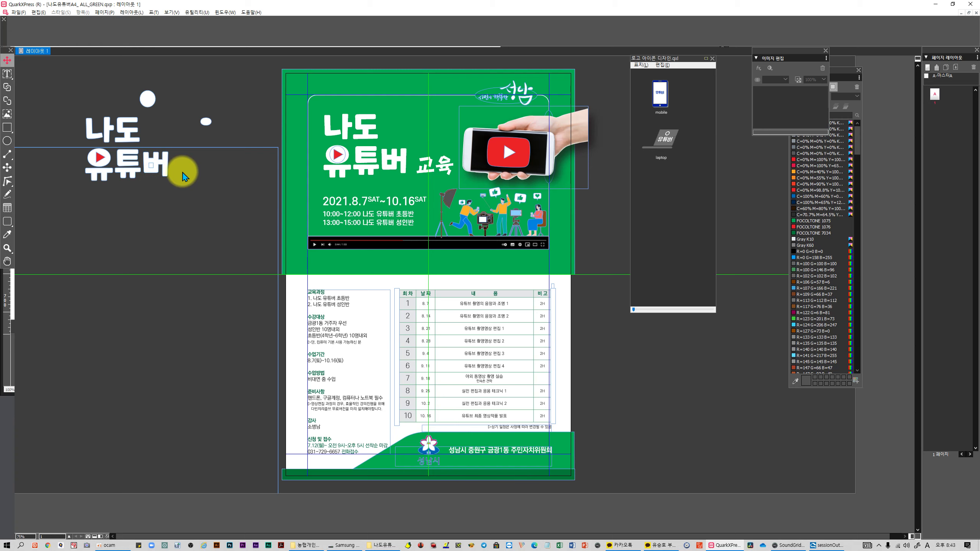
left_click(148, 163)
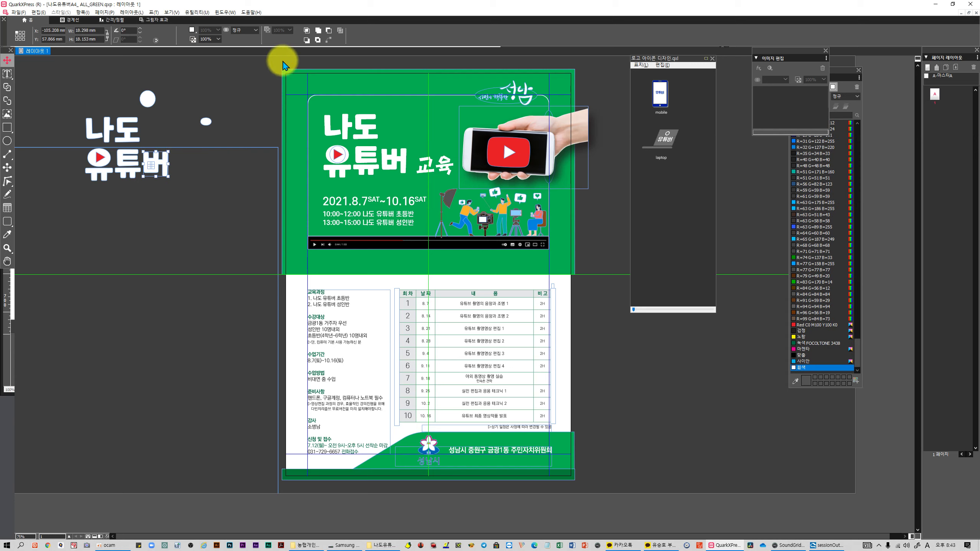
left_click(307, 41)
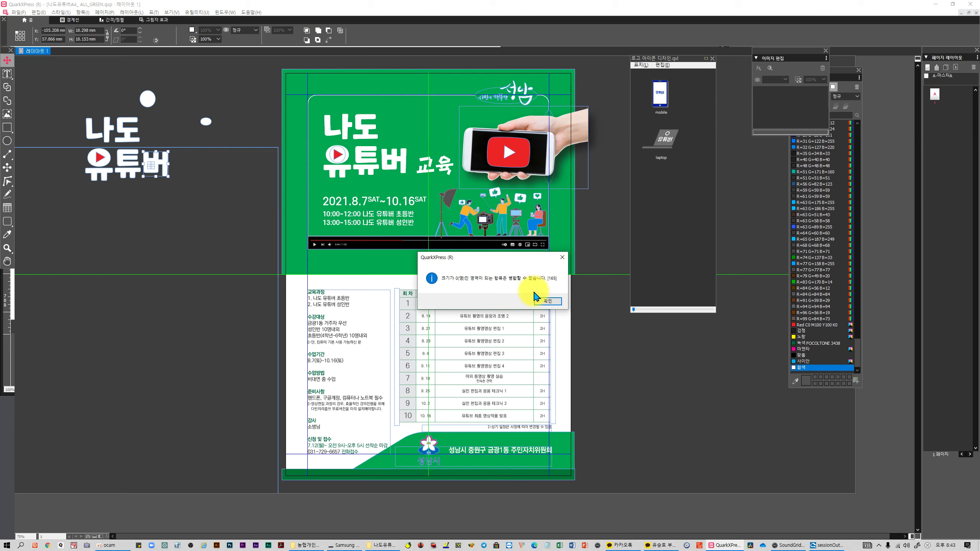
left_click(548, 302)
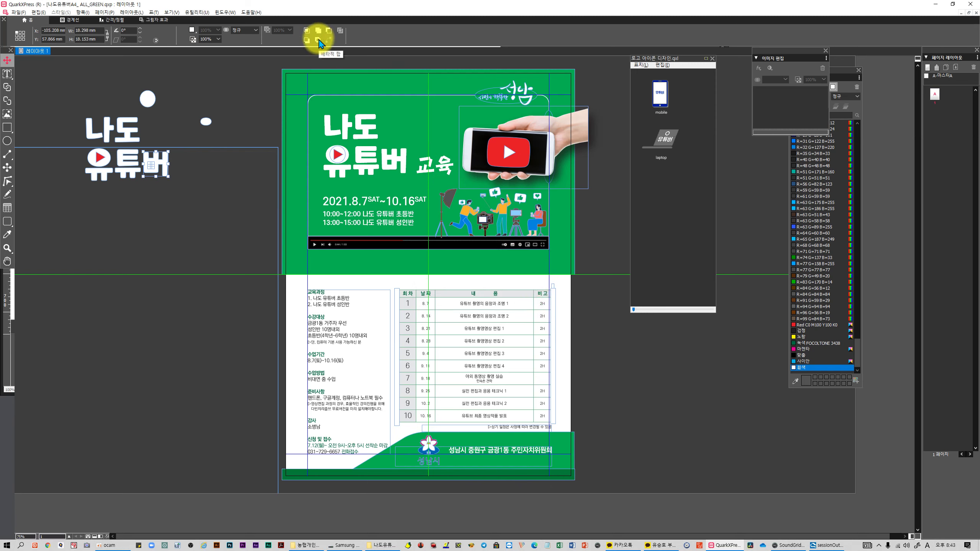
left_click(318, 40)
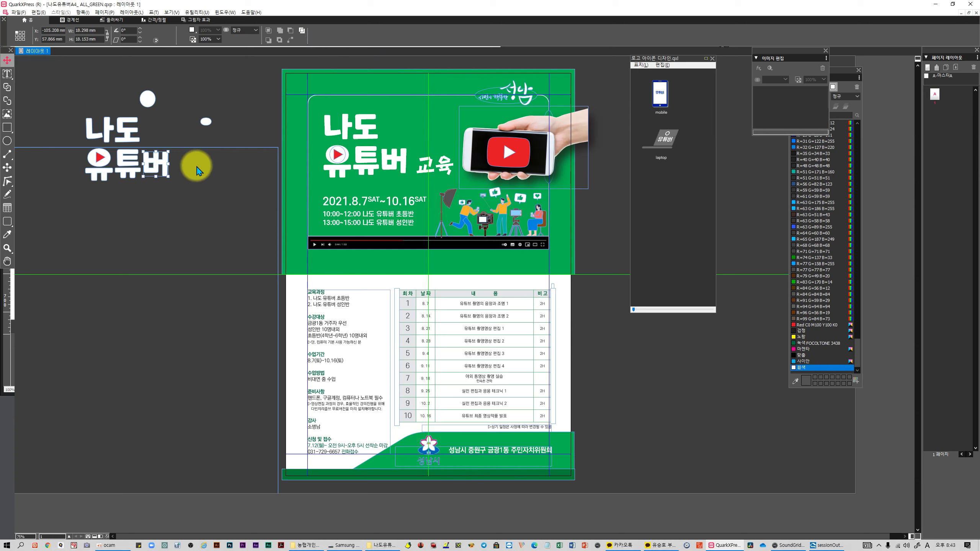
left_click(168, 138)
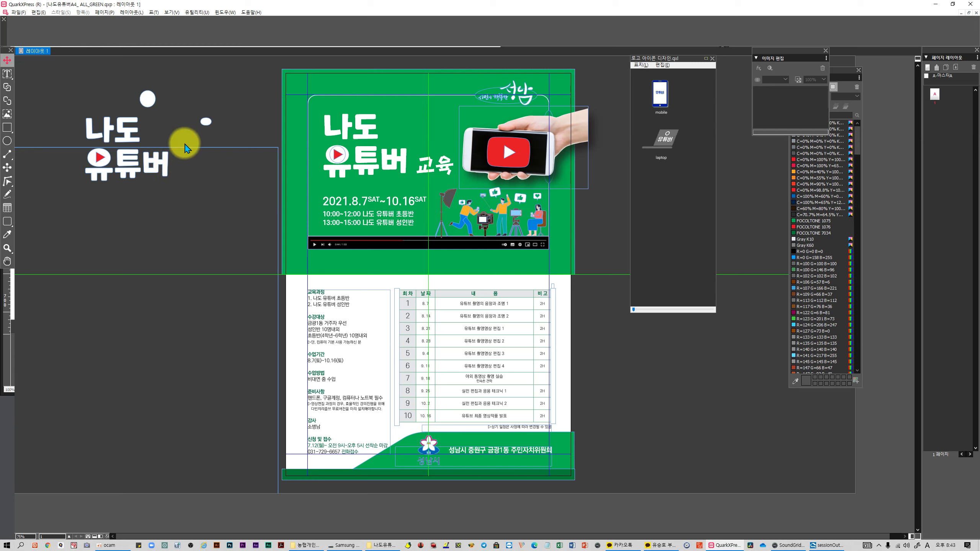
Split the 나도 outline on the pasteboard into separate paths
left_click(127, 156)
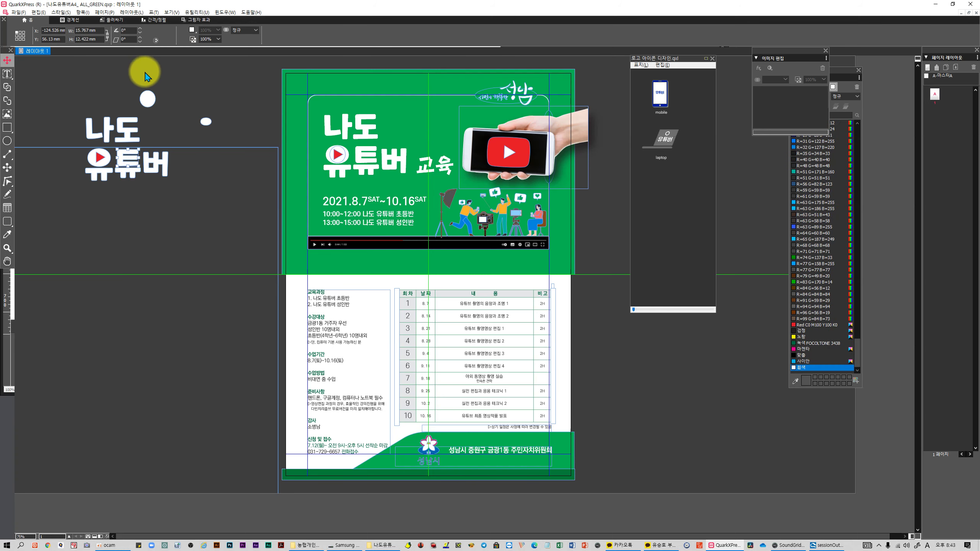
left_click_drag(74, 114, 133, 127)
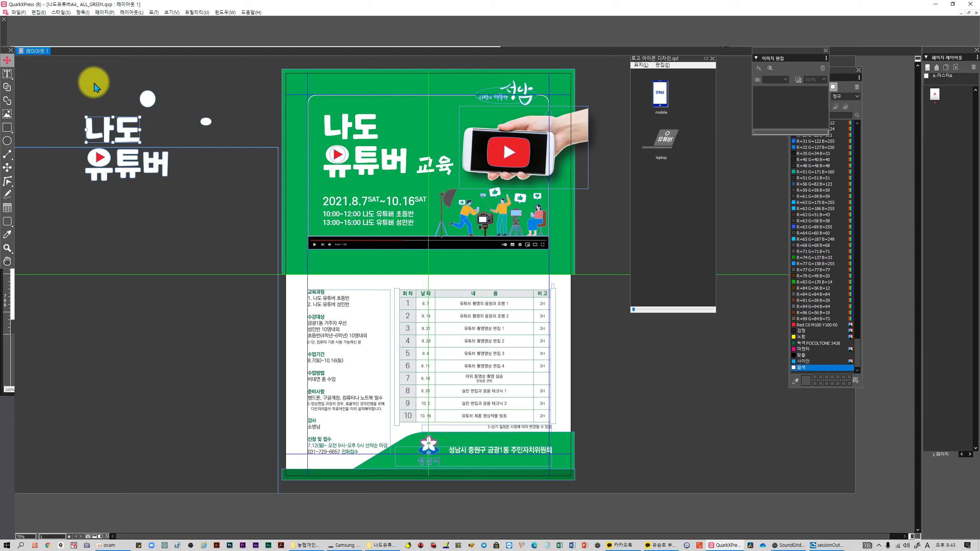
left_click(7, 60)
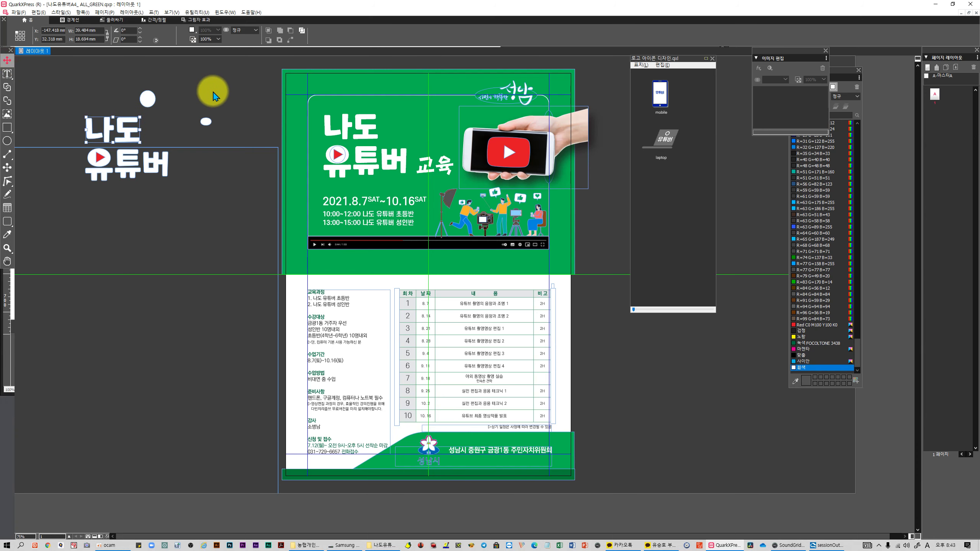
left_click(302, 31)
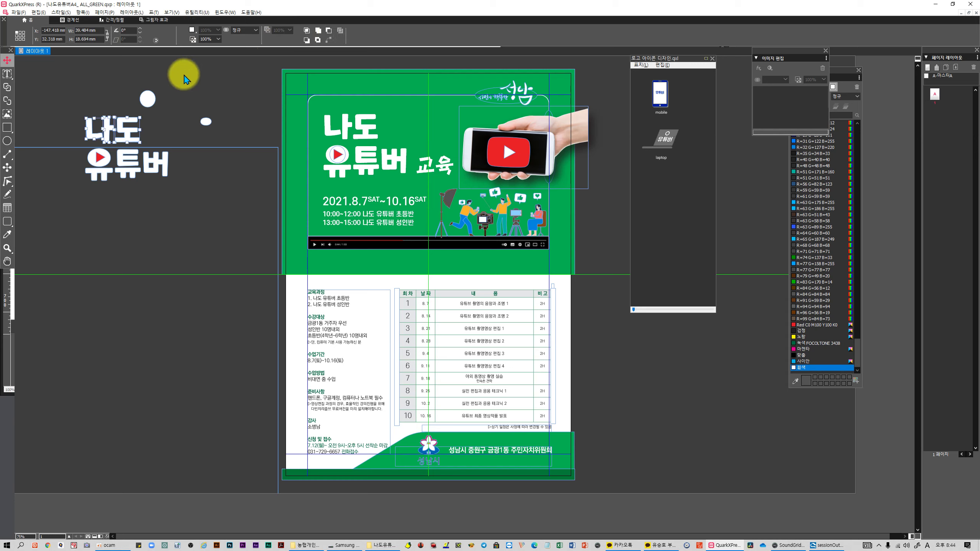
left_click(100, 95)
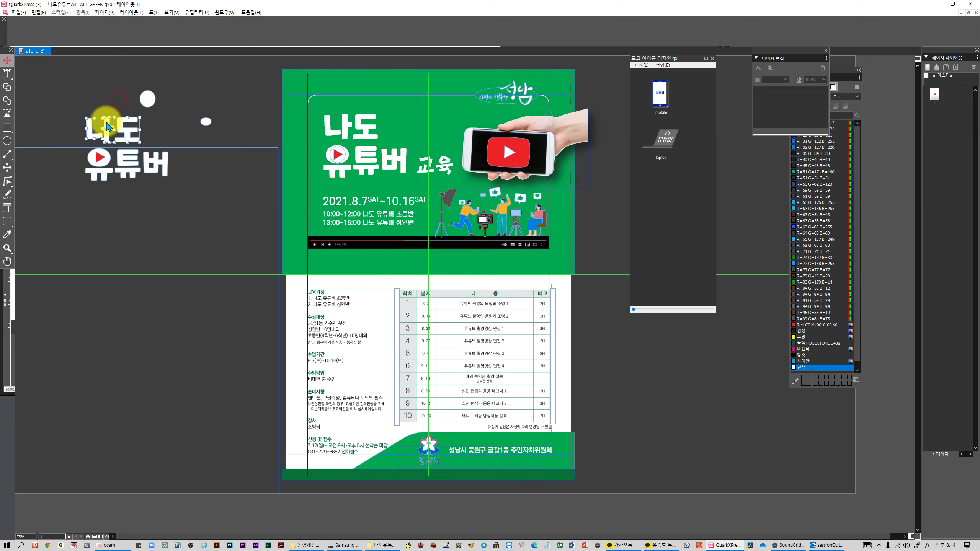
Try moving the separated ㄴ piece of 나 away from the word, and undo the move
left_click(88, 131)
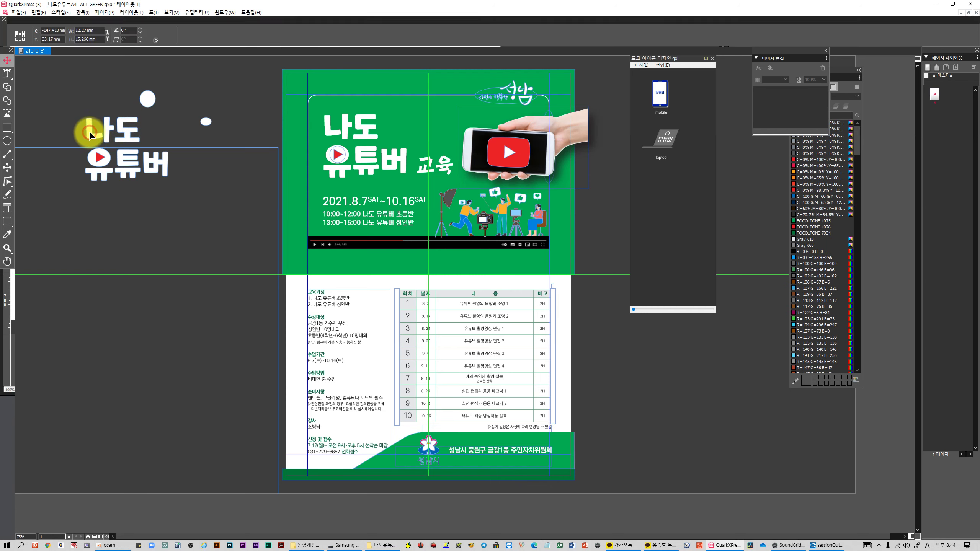
left_click_drag(90, 135, 71, 133)
key("ctrl+z")
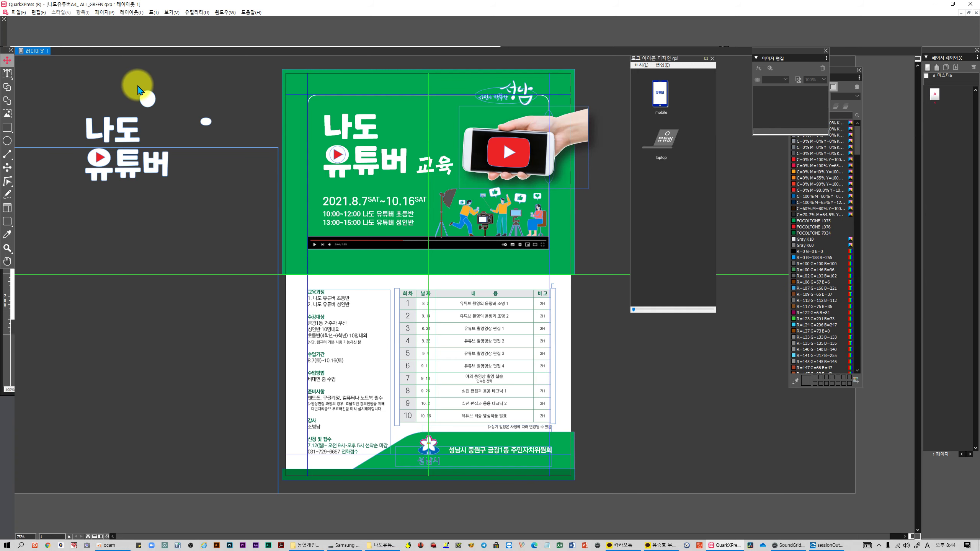
Delete the leftover white circle and small ellipse beside the pasteboard title
left_click_drag(137, 80, 203, 107)
key("Delete")
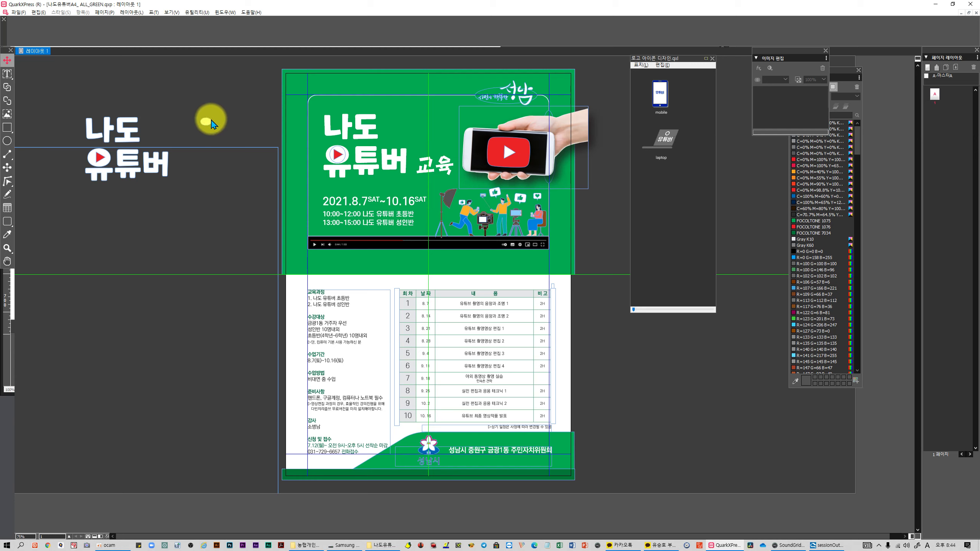